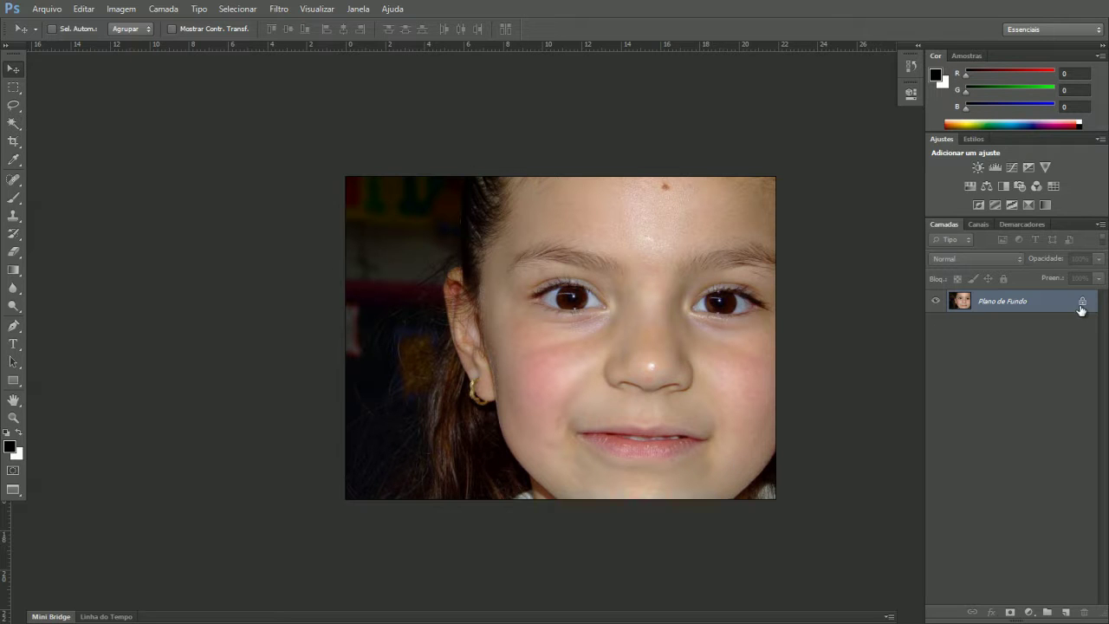
Duplicate the background layer and open the copy in the Liquify filter with the Forward Warp tool.
key(ctrl+j)
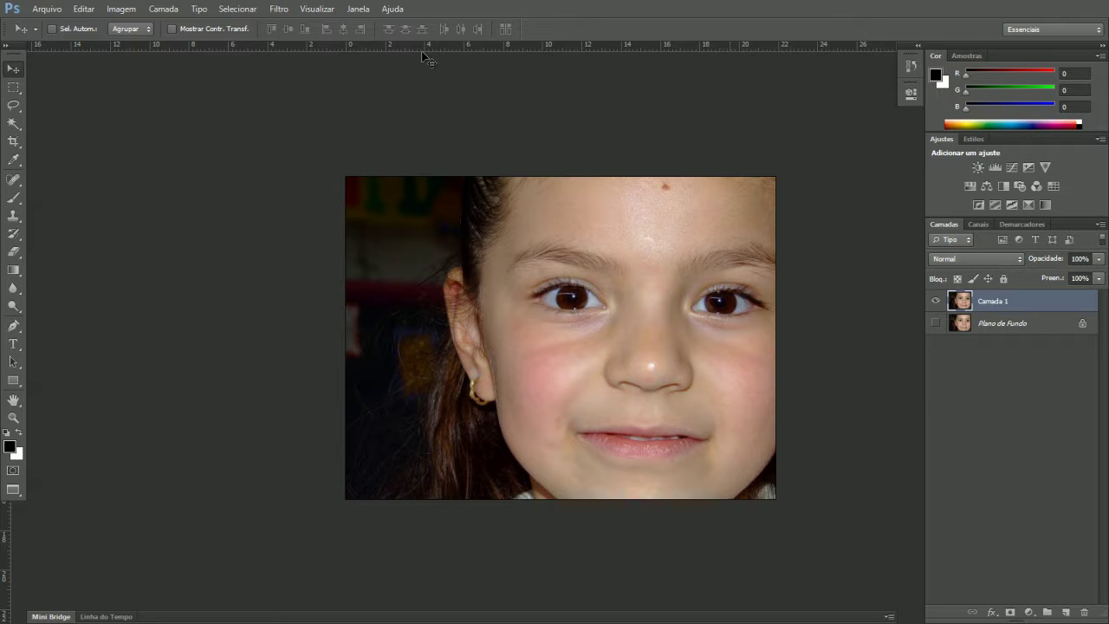
click(277, 9)
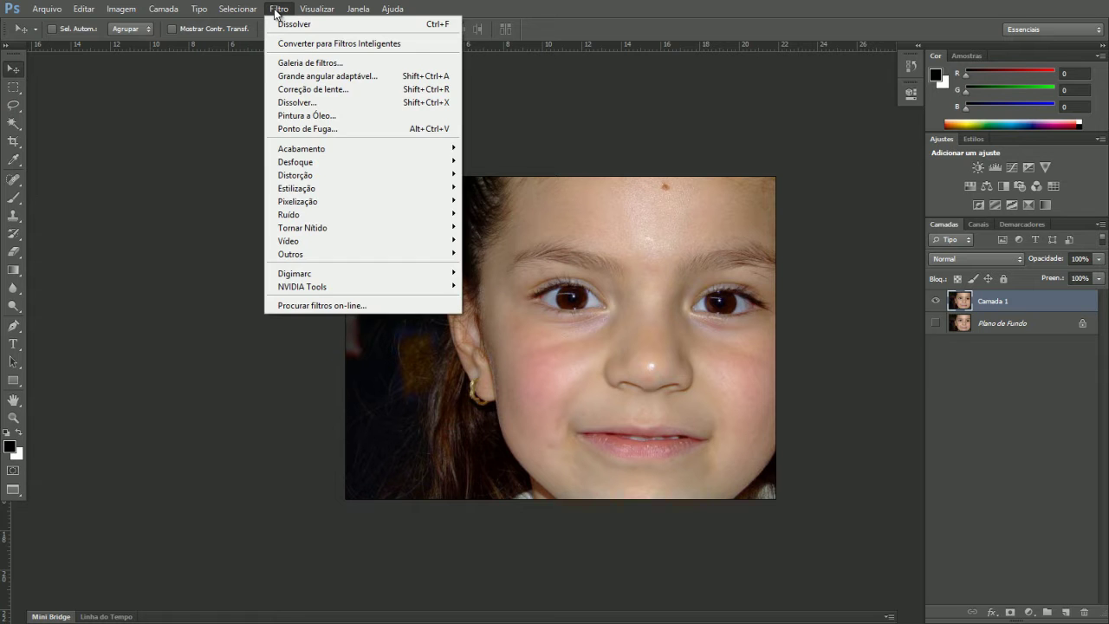
click(331, 104)
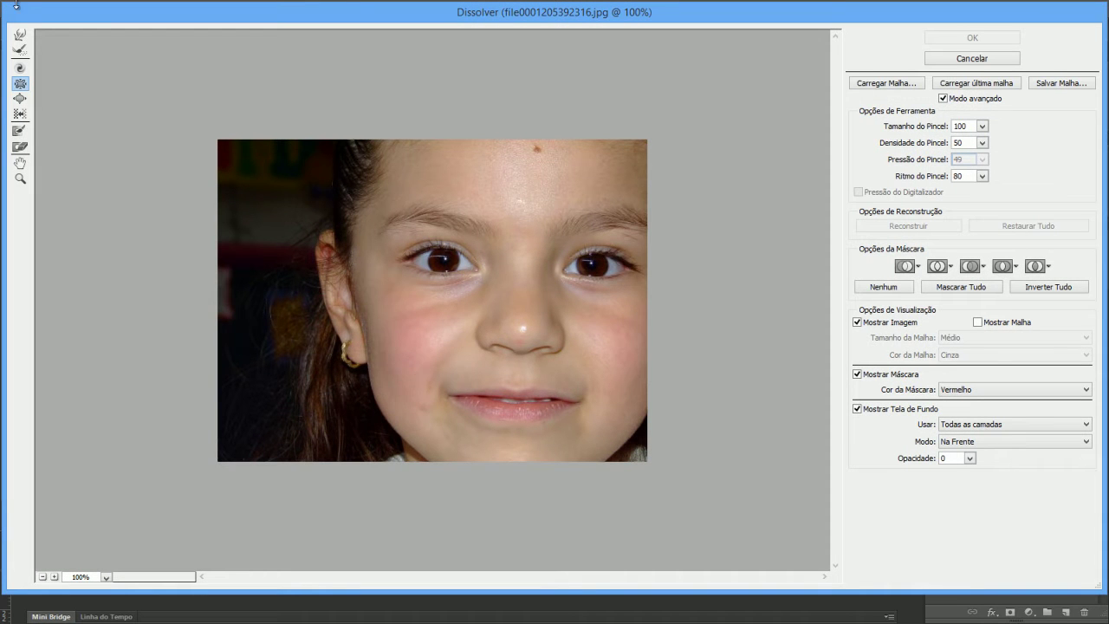
click(19, 35)
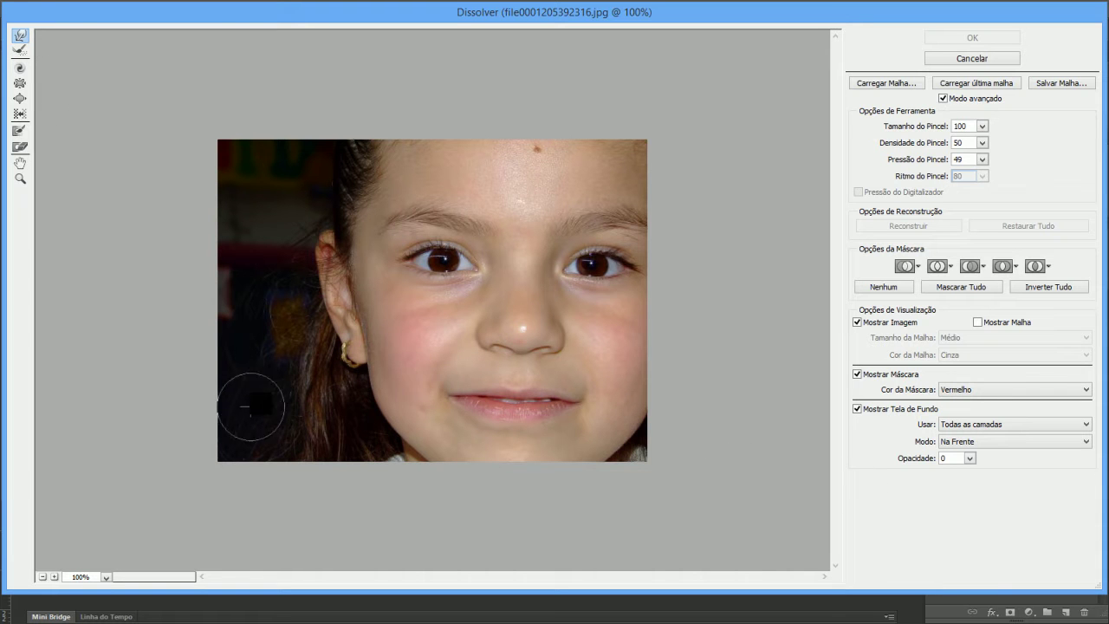
Push the jaw and cheek contour inward in Liquify with brush size 100 and pressure 49, and apply the filter.
key(bracketleft)
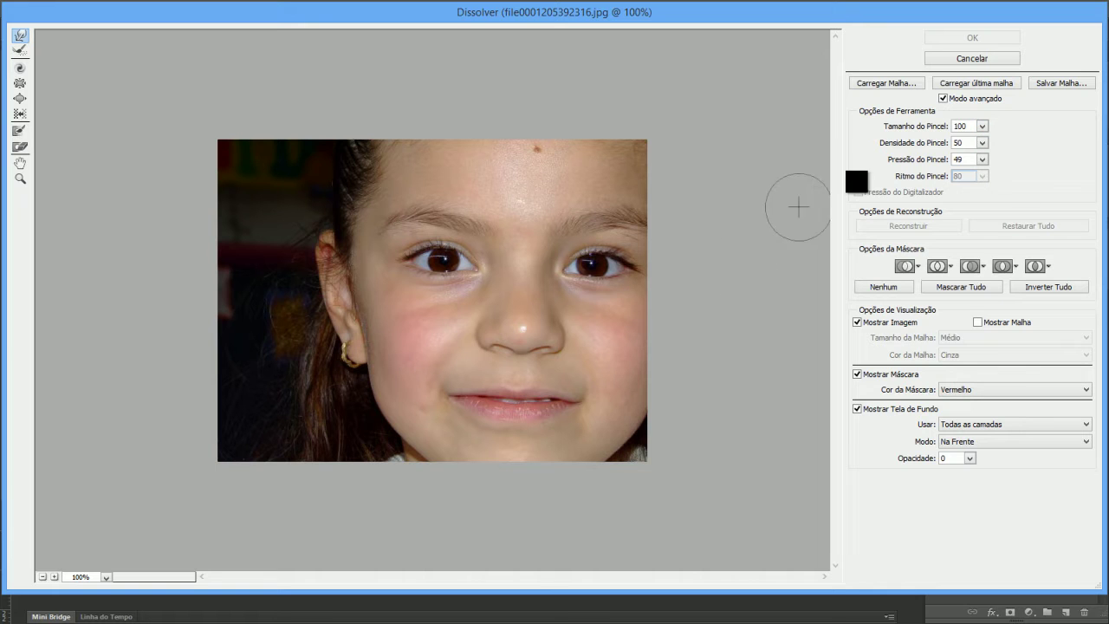
click(982, 160)
click(982, 160)
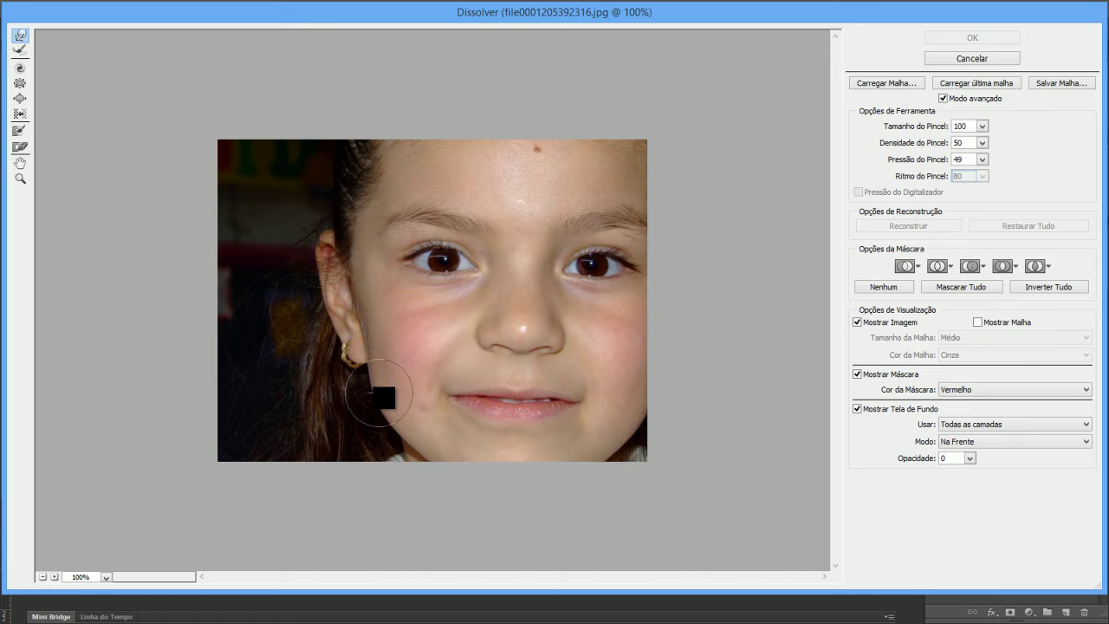
mouse_move(381, 388)
mouse_down()
mouse_move(396, 419)
mouse_move(406, 410)
mouse_move(384, 396)
mouse_move(394, 402)
mouse_move(384, 376)
mouse_move(406, 420)
mouse_up()
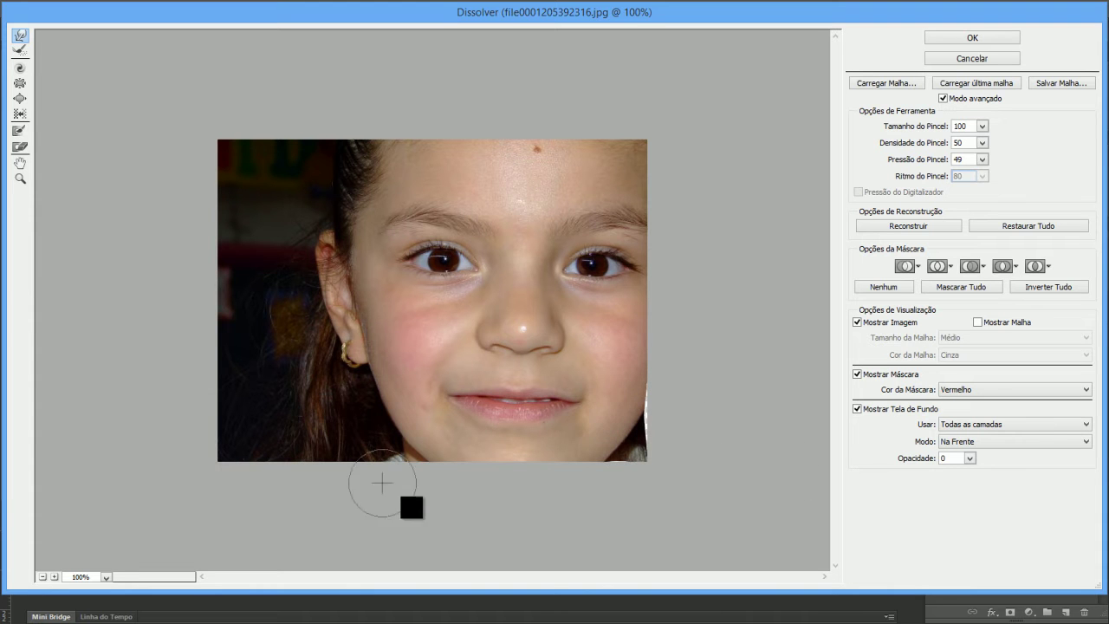
click(20, 83)
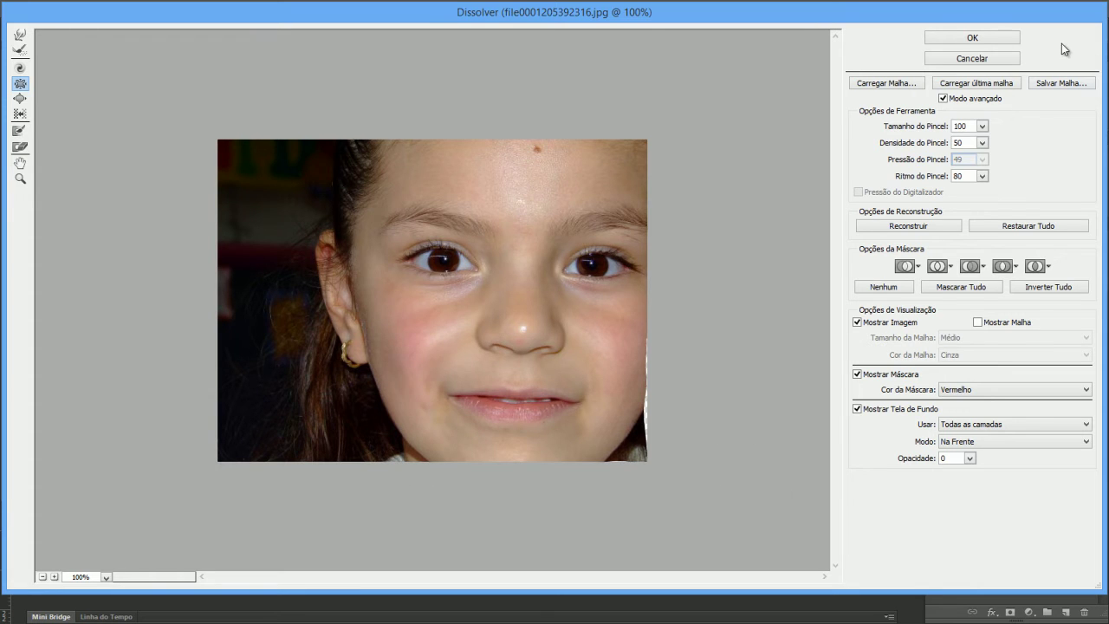
click(967, 37)
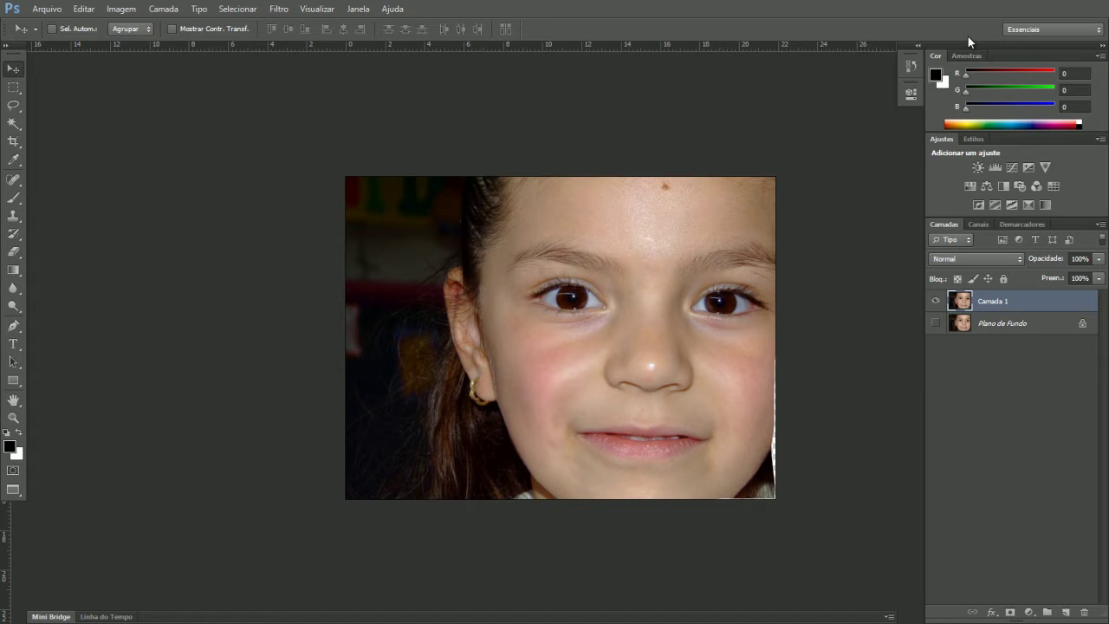
Make the Plano de Fundo layer visible beneath the liquified Camada 1.
click(935, 301)
click(936, 301)
click(934, 323)
Toggle the visibility of Camada 1 repeatedly to compare the slimmed face with the original.
click(935, 303)
click(935, 302)
click(935, 303)
click(934, 303)
click(935, 302)
click(935, 302)
click(935, 303)
click(935, 302)
click(935, 302)
Remove the mole on the forehead using the Spot Healing Brush at size 25.
click(13, 181)
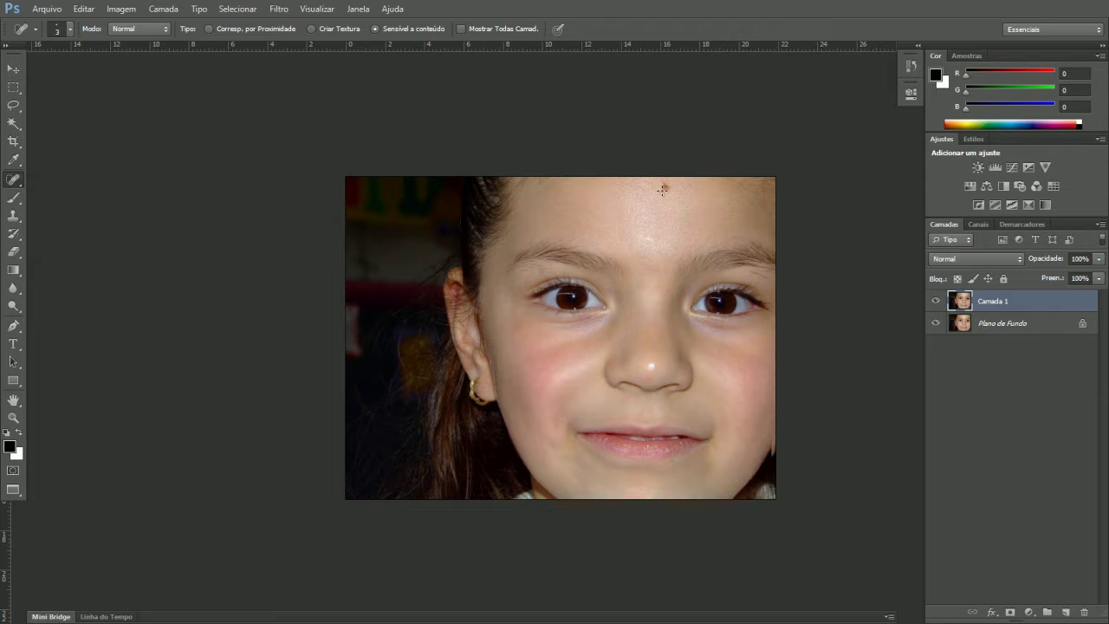
key(bracketright)
key(bracketright)
key(bracketright)
Remove the horizontal light streak from the iris of the eye nearer the visible ear using the Spot Healing Brush at size 6.
click(13, 419)
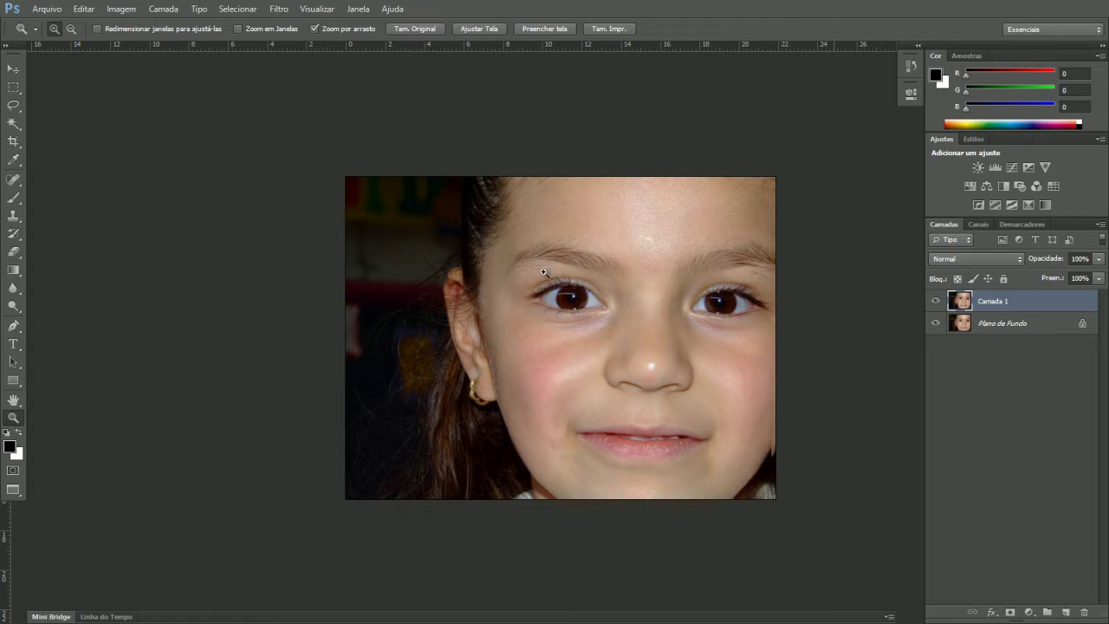
drag(578, 316, 646, 428)
drag(632, 277, 587, 279)
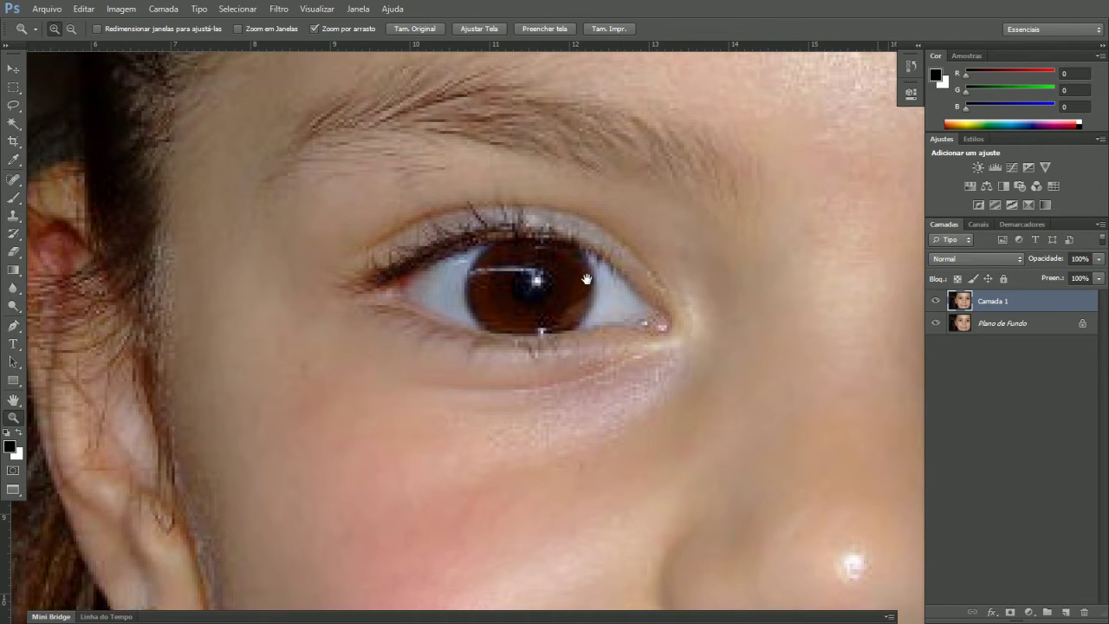
click(13, 179)
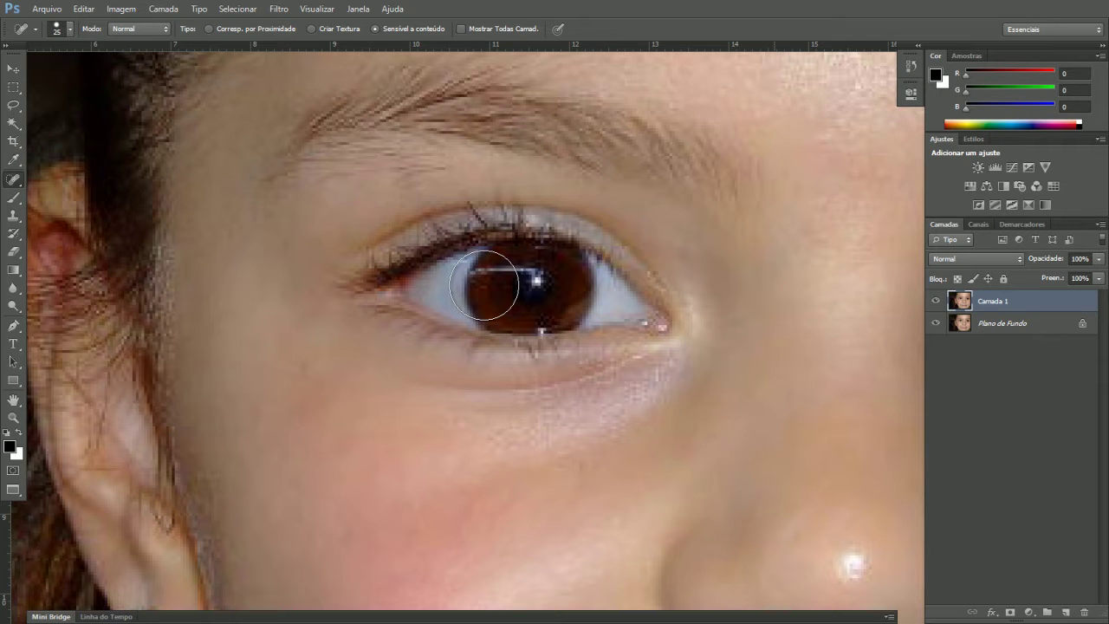
key(bracketleft)
key(bracketleft)
key(bracketleft)
key(bracketleft)
key(bracketleft)
key(bracketleft)
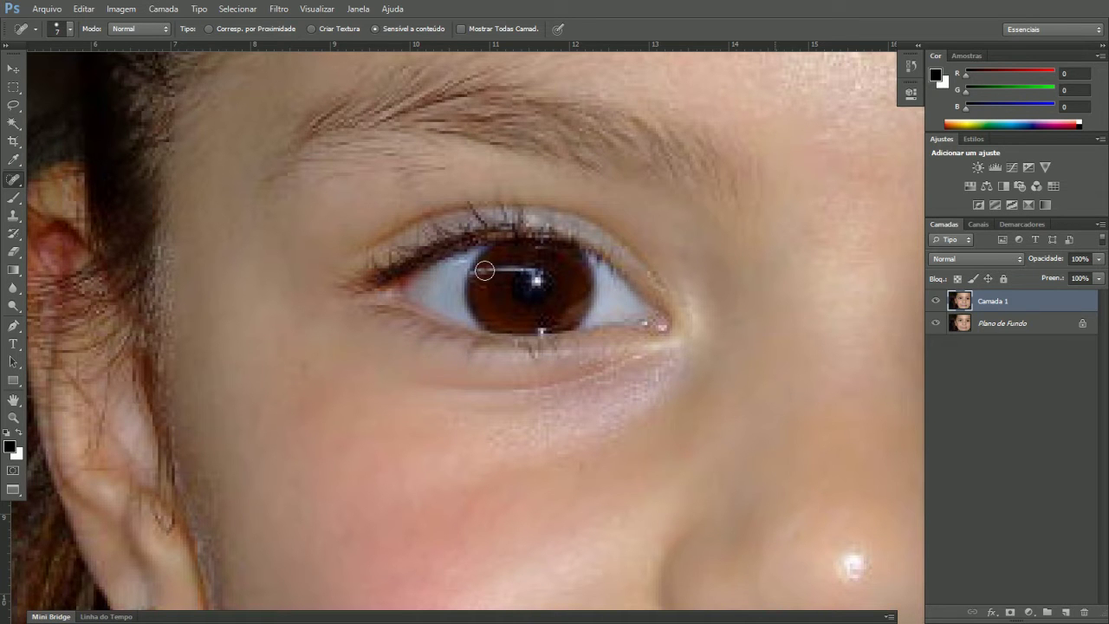
key(bracketleft)
mouse_move(486, 270)
mouse_down()
mouse_move(515, 269)
mouse_move(494, 271)
mouse_up()
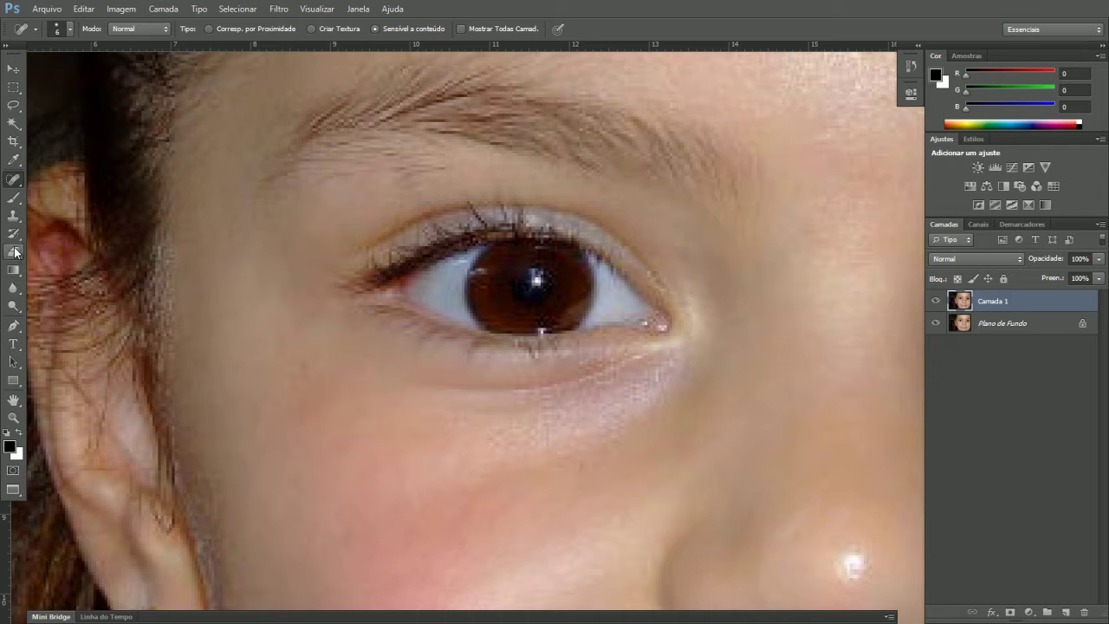
Clone sampled iris color over the light streak in the other eye using the Clone Stamp at size 9.
click(13, 215)
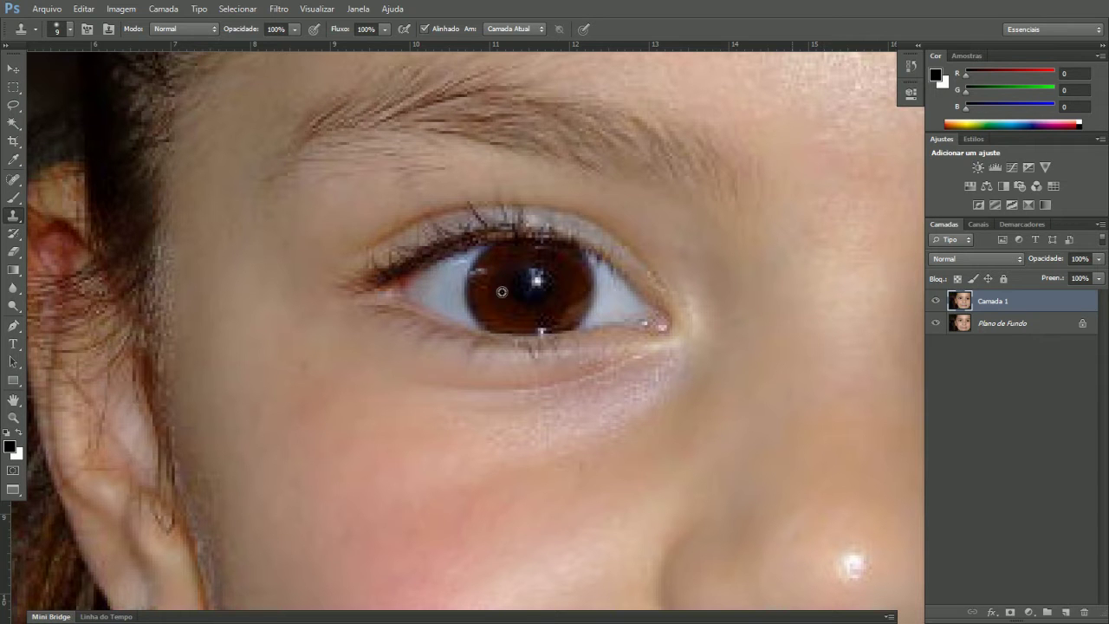
alt+click(518, 288)
drag(668, 351, 828, 271)
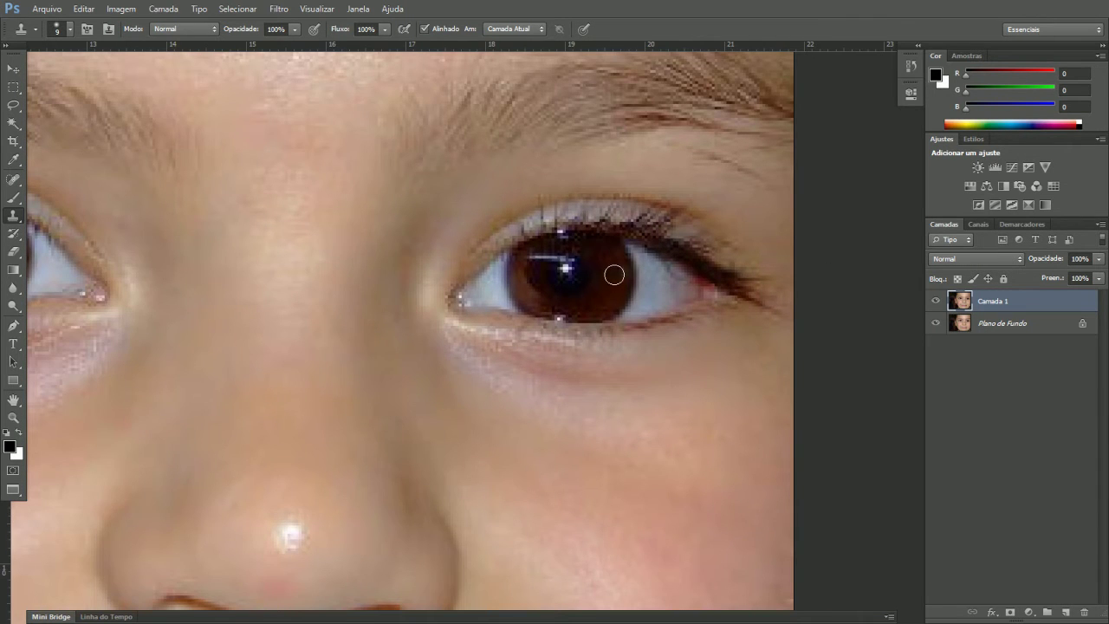
alt+click(540, 275)
drag(546, 265, 528, 275)
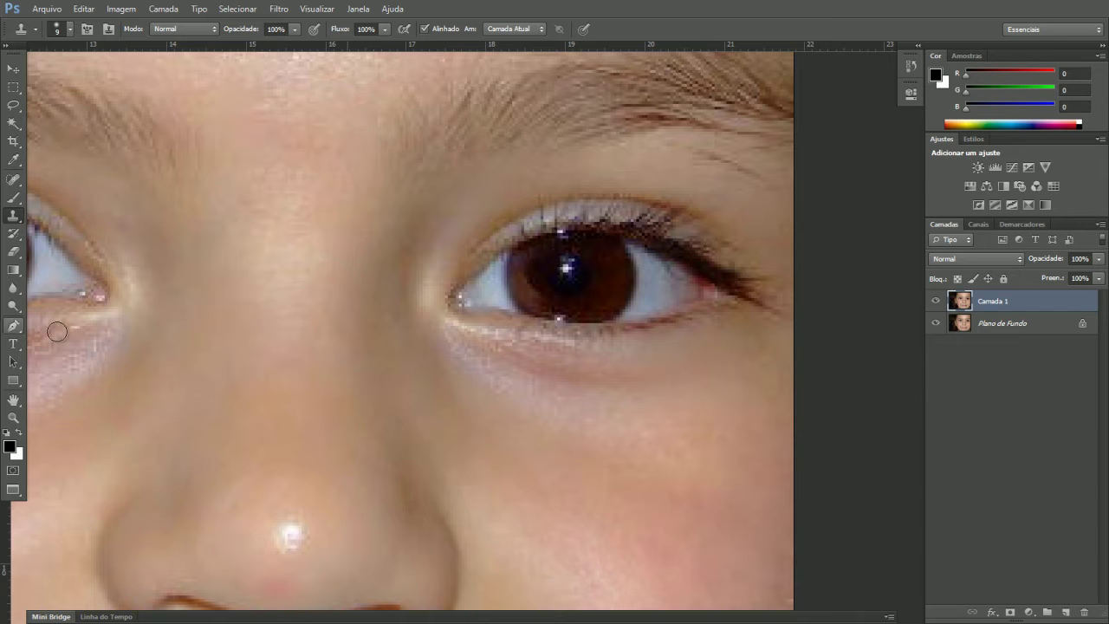
View the whole photo at 100% and toggle Camada 1 to compare the retouched eyes and skin with the original.
double_click(13, 417)
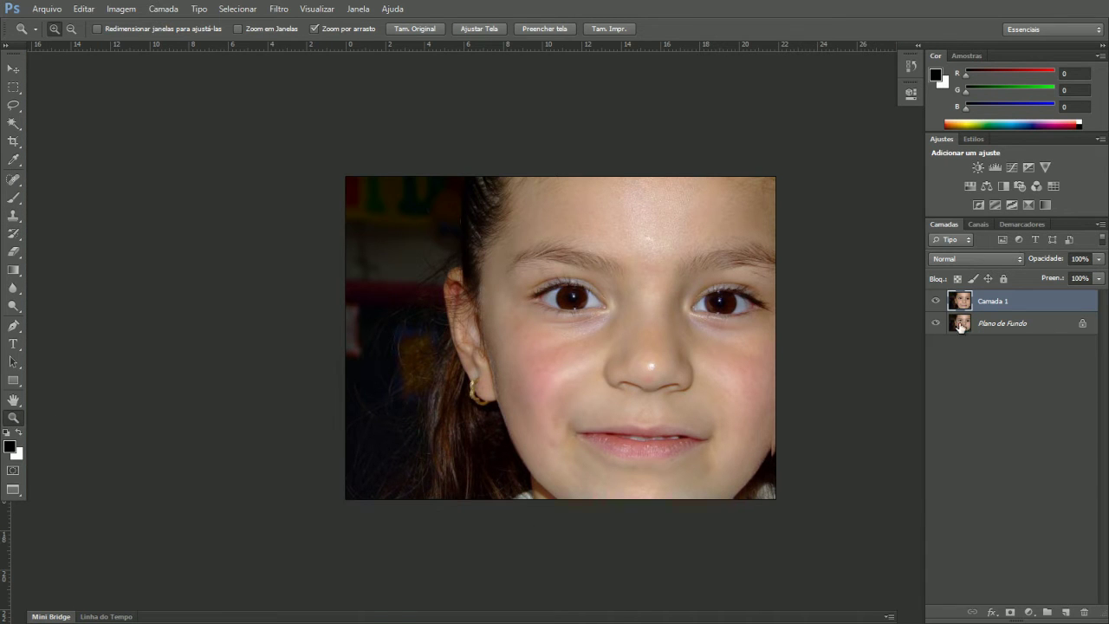
click(935, 302)
click(936, 302)
click(936, 301)
click(935, 301)
click(936, 302)
click(936, 301)
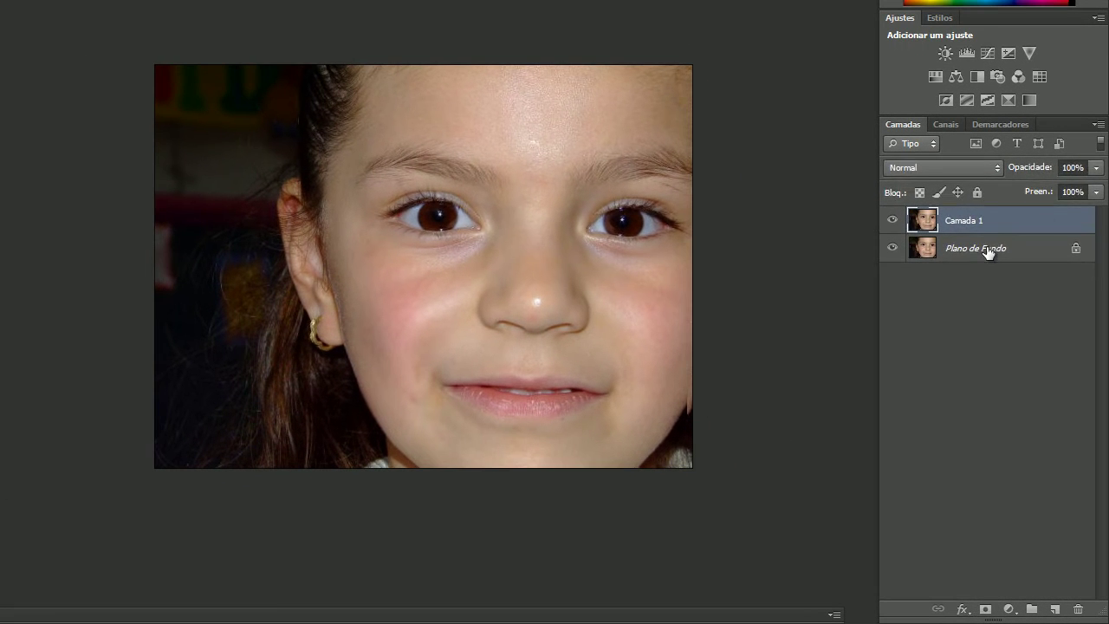
Unlock the Plano de Fundo layer so it becomes a regular layer, and make Camada 1 the active layer.
click(1013, 324)
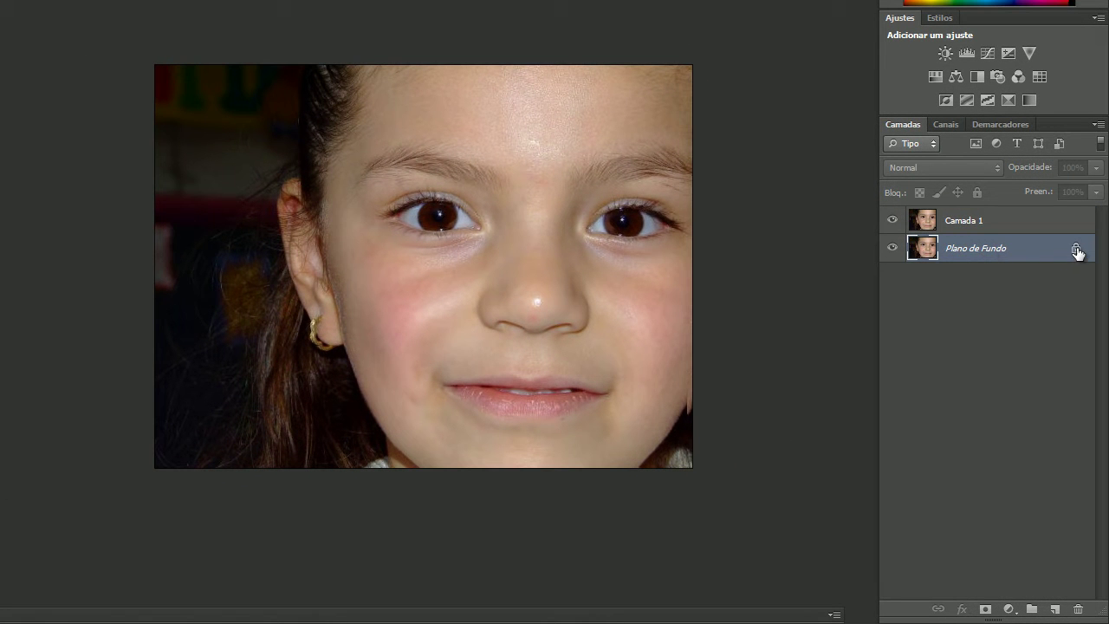
drag(1076, 250, 1078, 609)
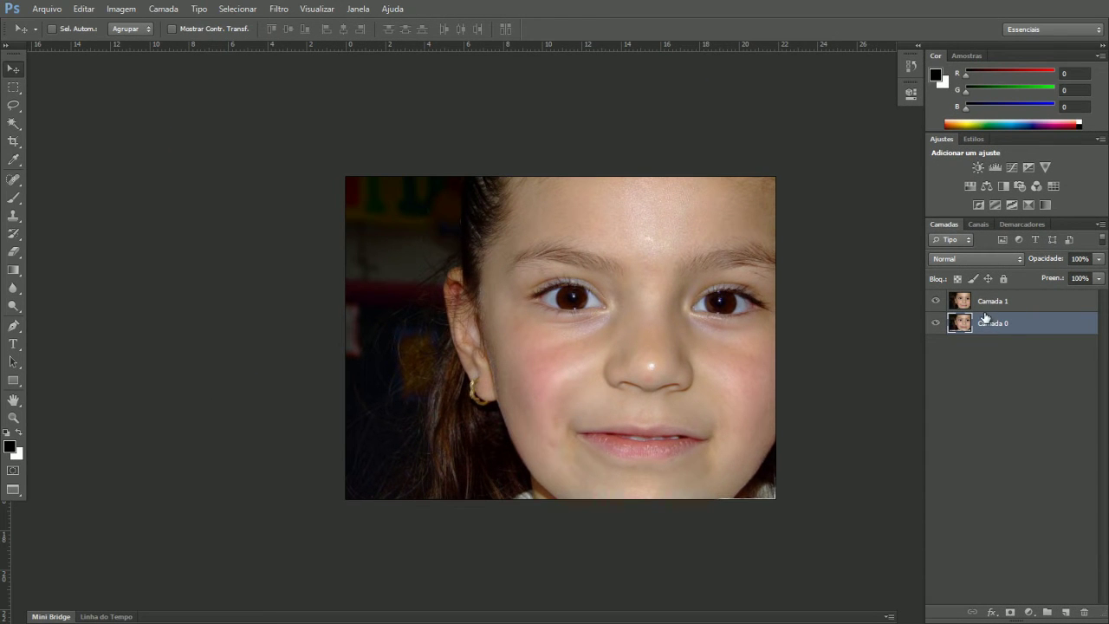
click(988, 302)
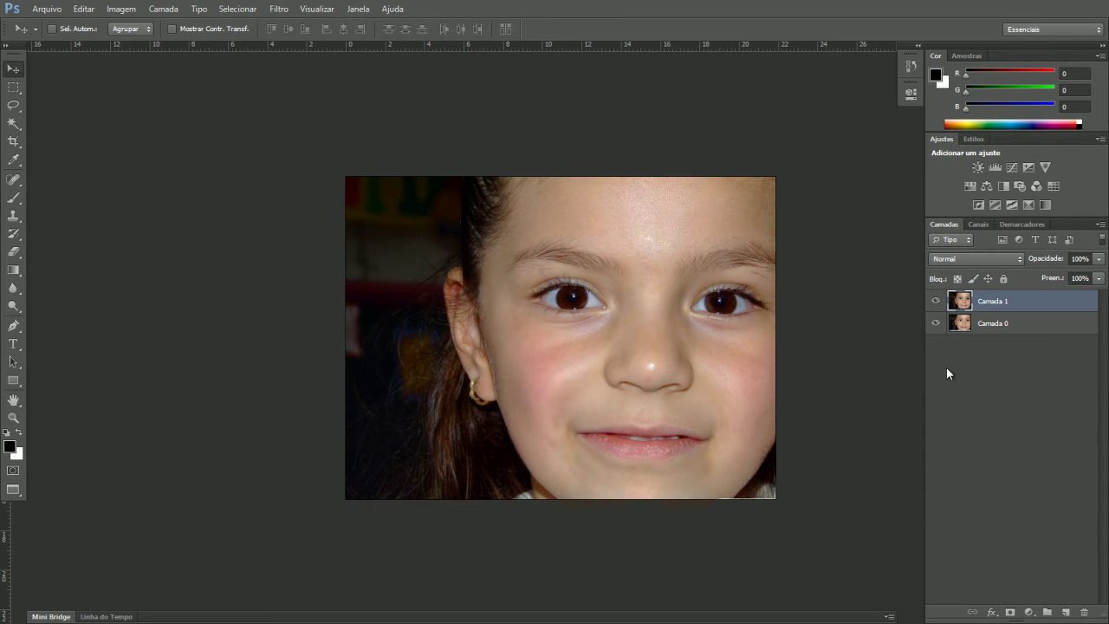
Cover the white gap along the photo's bottom edge below the chin using the Clone Stamp at size 9.
click(13, 217)
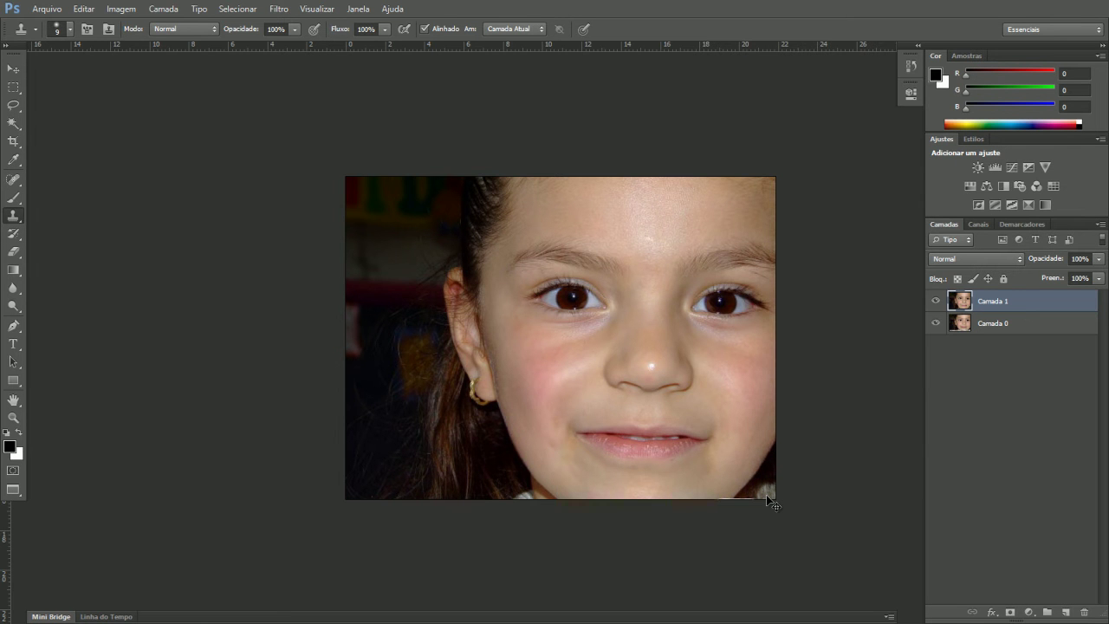
key(ctrl+plus)
key(ctrl+plus)
key(ctrl+plus)
mouse_move(758, 491)
mouse_down()
mouse_move(564, 389)
mouse_move(543, 179)
mouse_up()
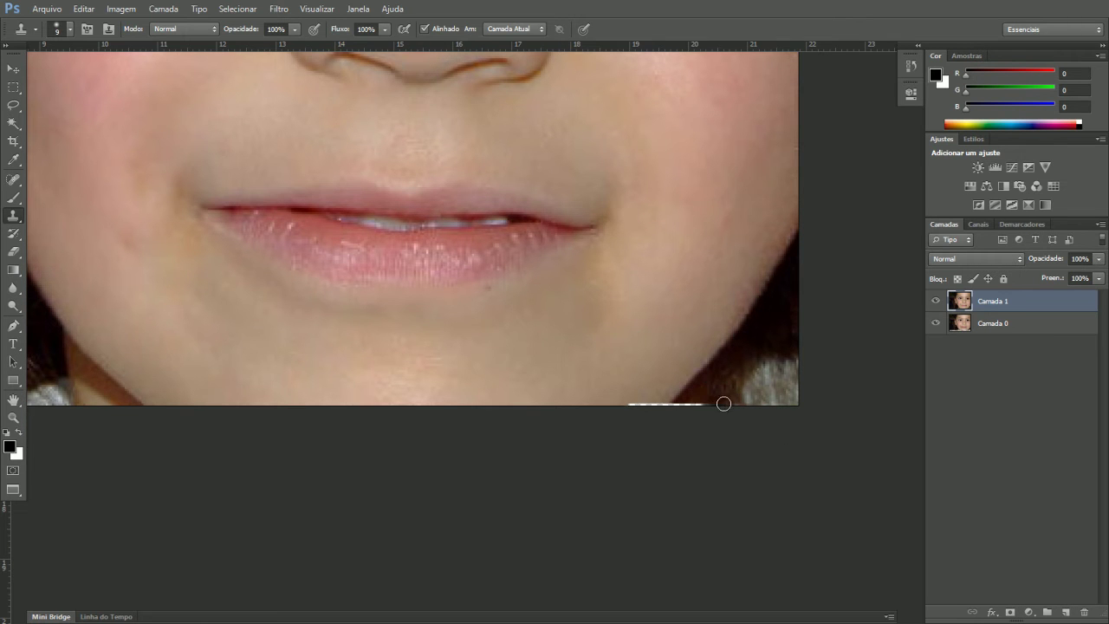
key(alt)
alt+click(717, 389)
click(660, 400)
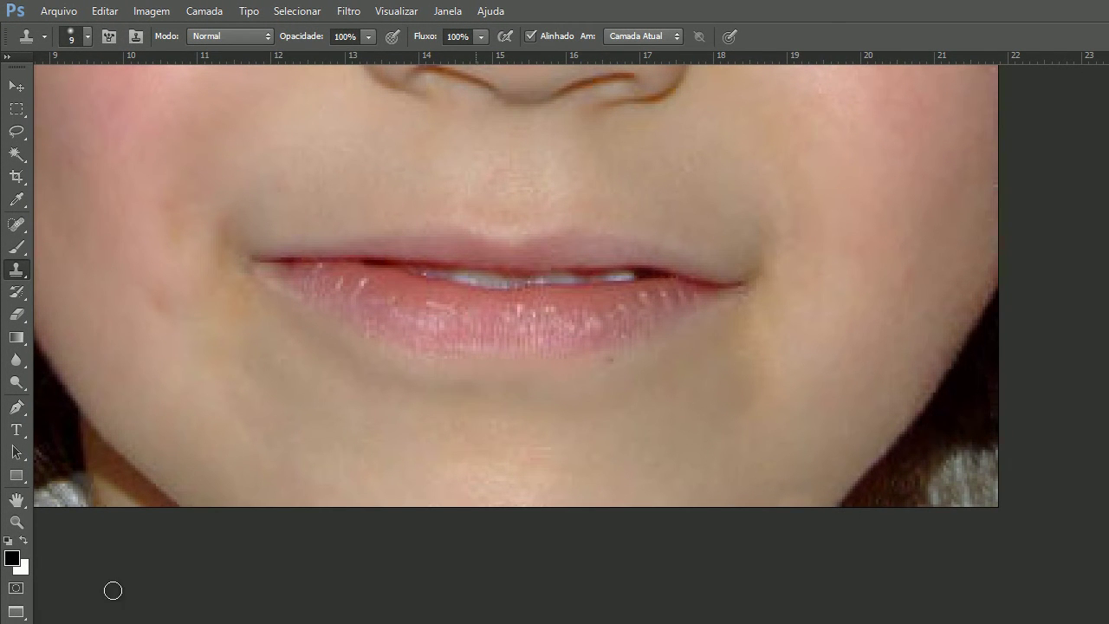
double_click(15, 521)
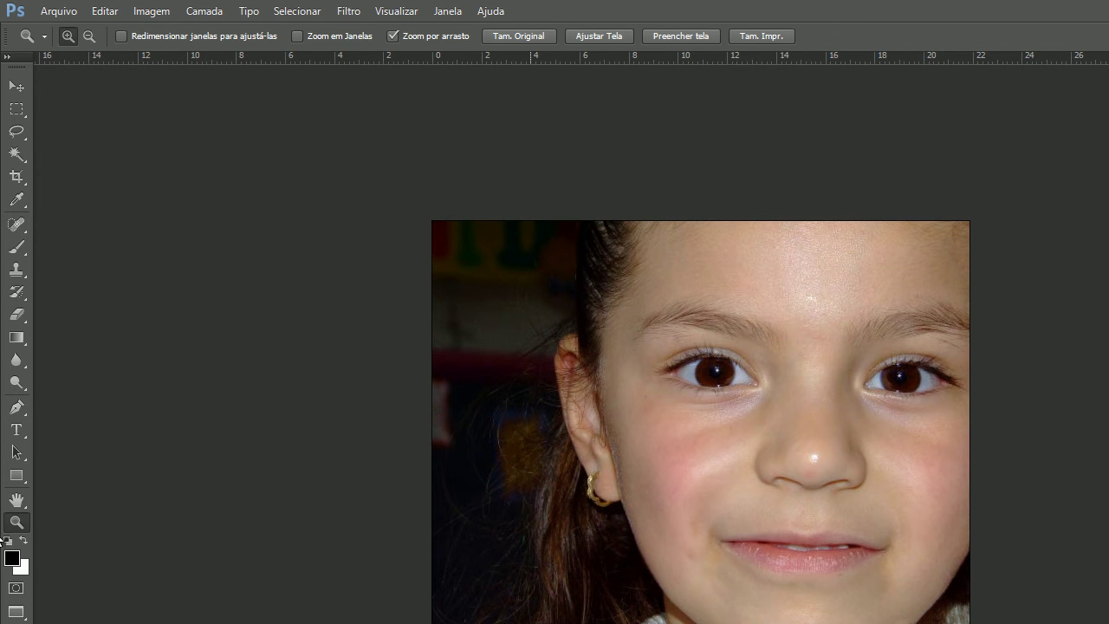
Merge the two layers and flatten the image into a single background layer.
click(15, 86)
key(ctrl+a)
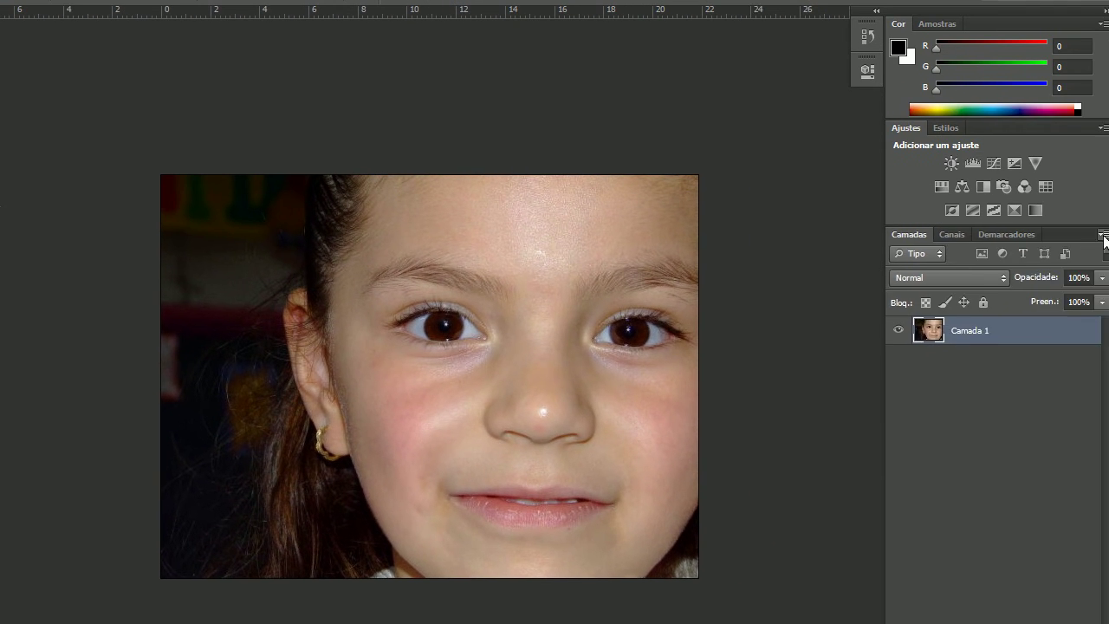
click(1099, 233)
click(987, 564)
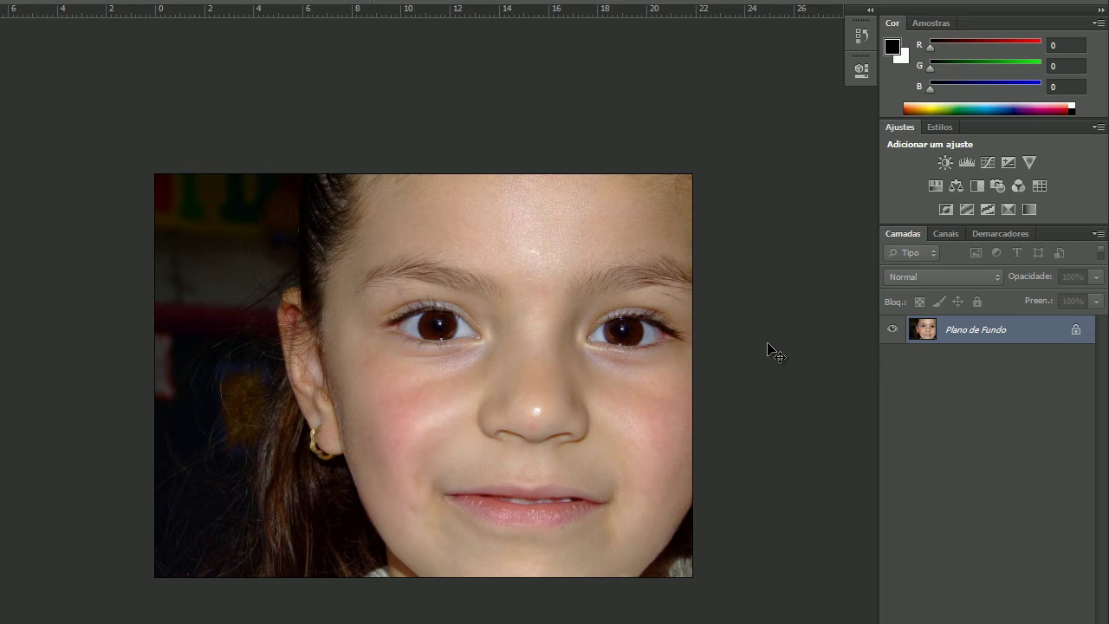
Save the retouched photo as a JPEG named "camota-col" in the Fotos - Aula folder with maximum quality 12.
key(ctrl+shift+s)
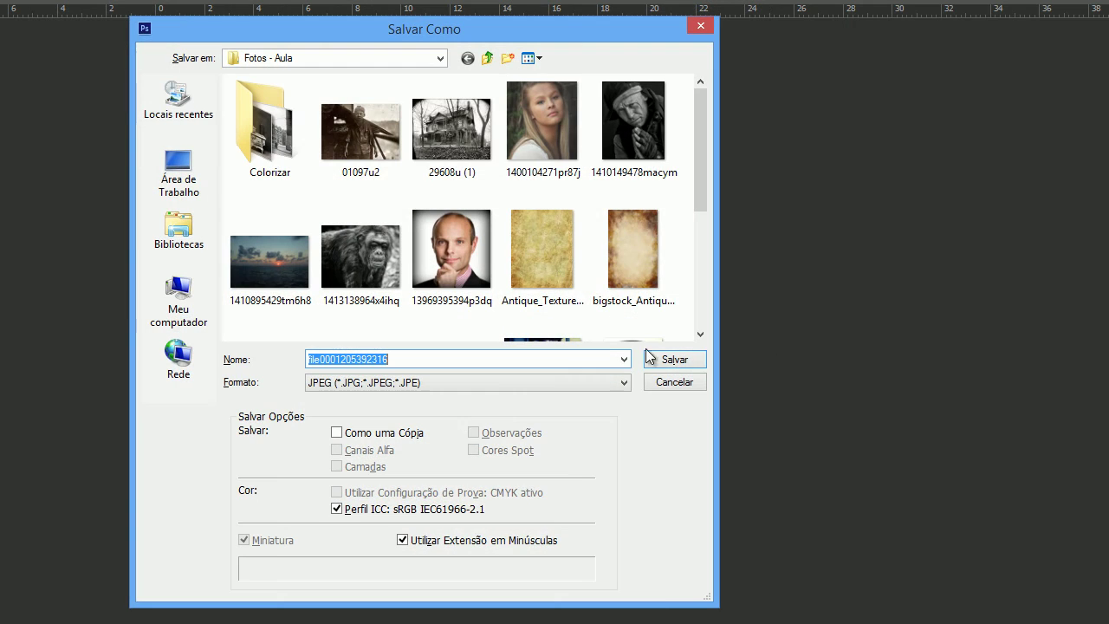
click(702, 251)
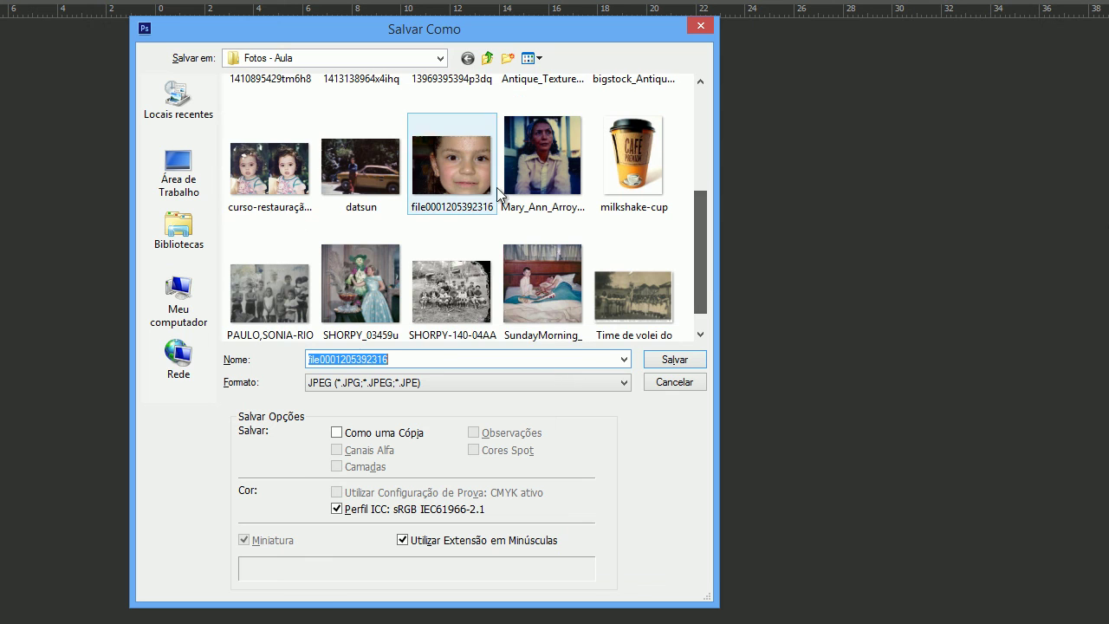
double_click(402, 359)
text(camota-col)
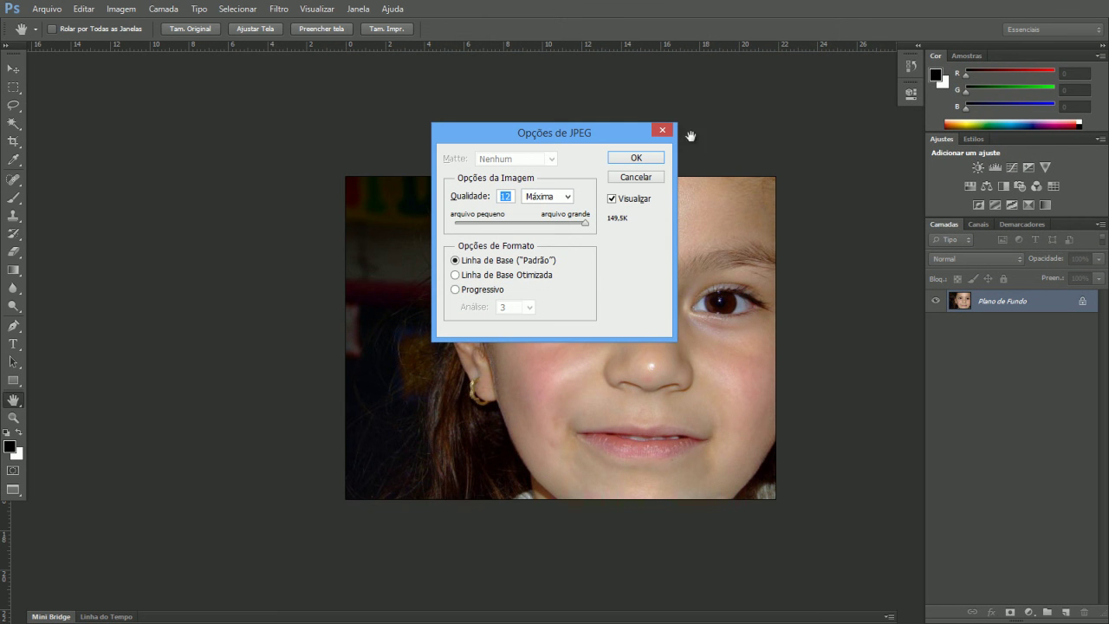
click(657, 159)
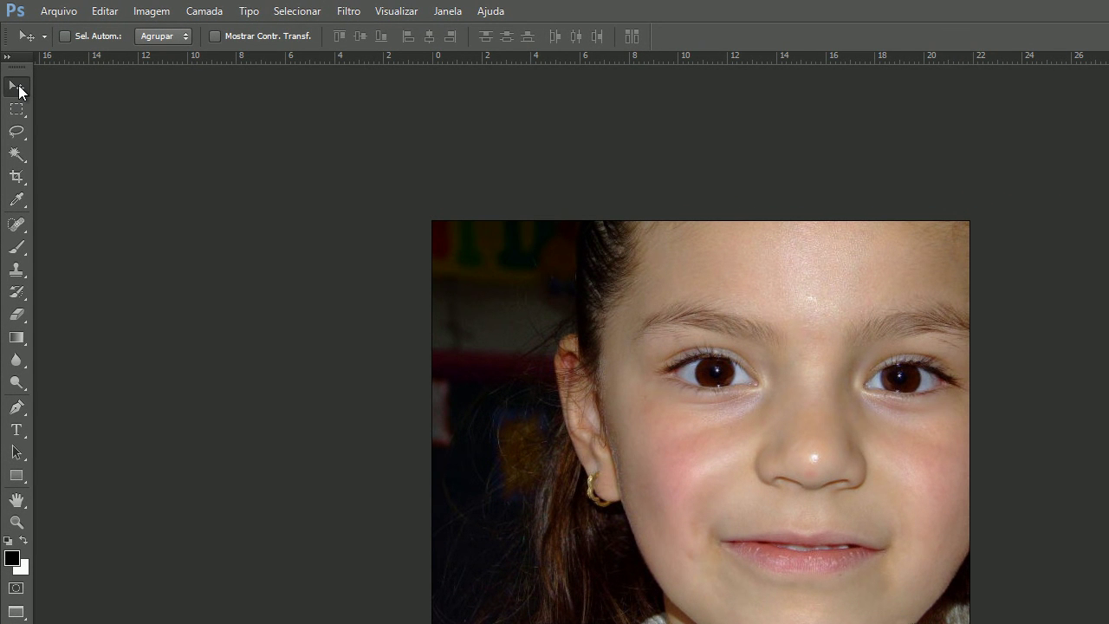
Switch to a full-screen view of the photo with the toolbars and panels hidden.
key(f)
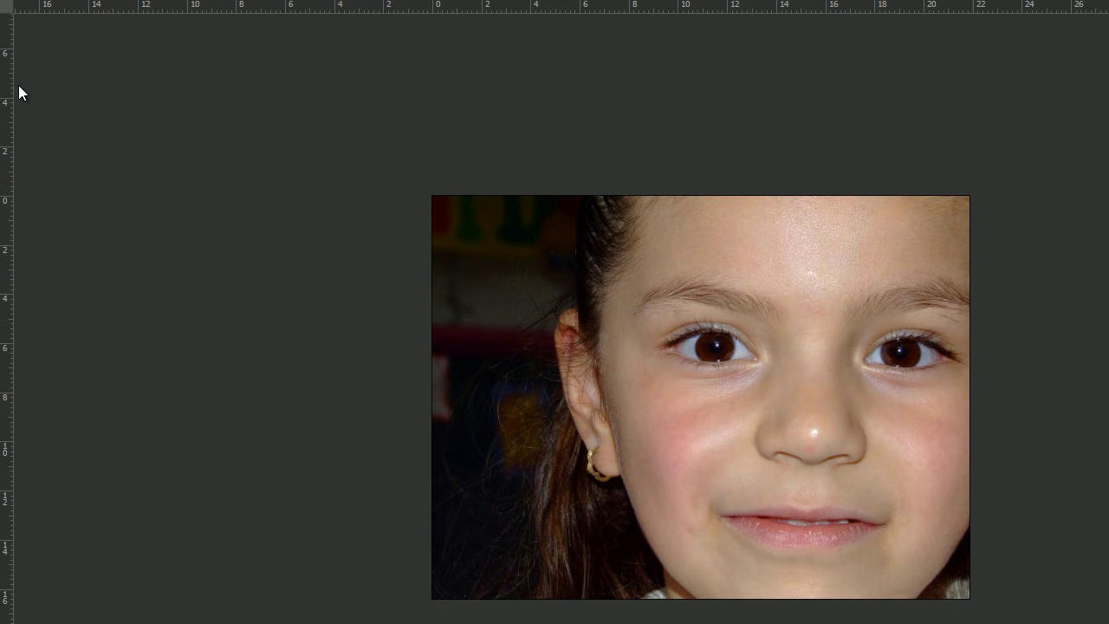